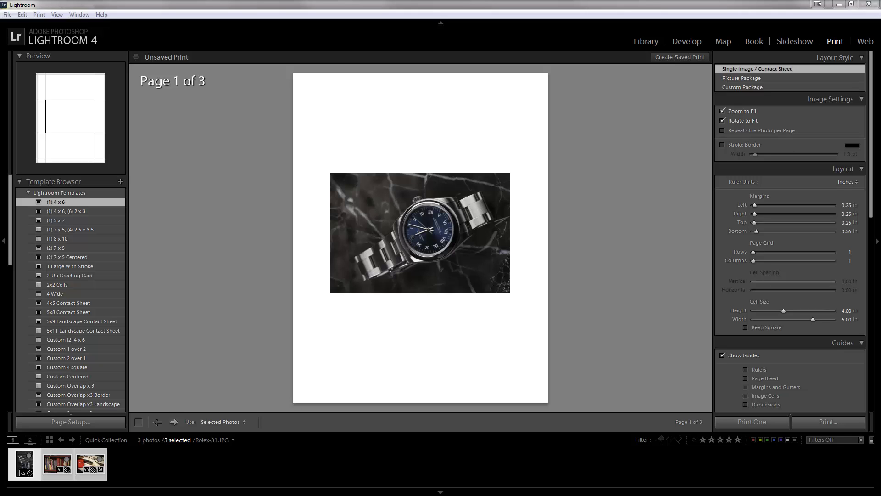
Step: Glance at the Help menu and at Qimage Ultimate, then return to Lightroom's print layout
{"action": "left_click", "coordinate": [103, 16]}
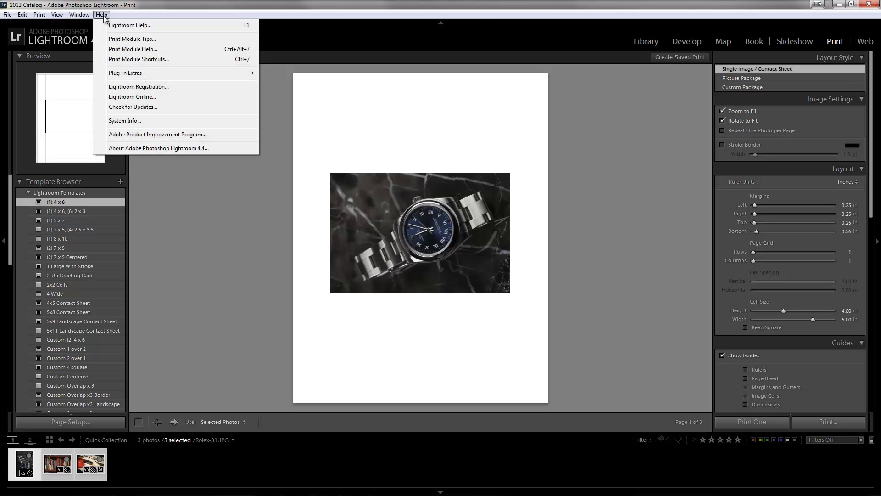
{"action": "left_click", "coordinate": [180, 220]}
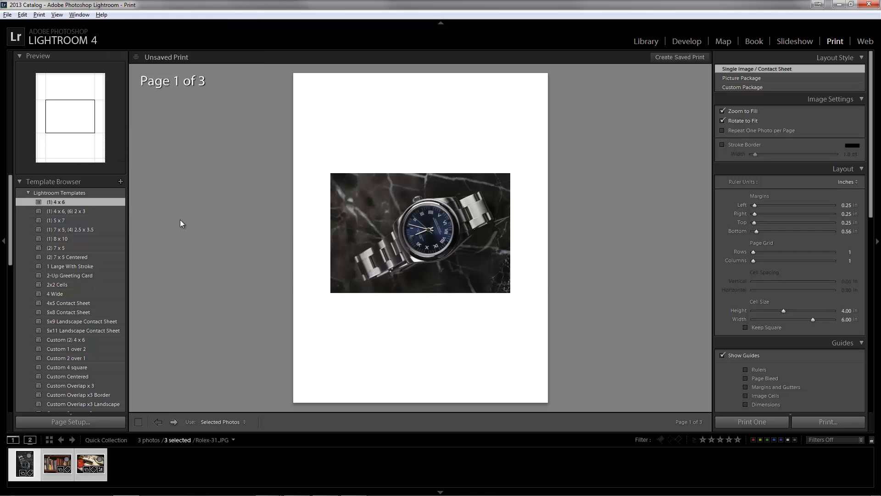
{"action": "key", "text": "alt+Tab"}
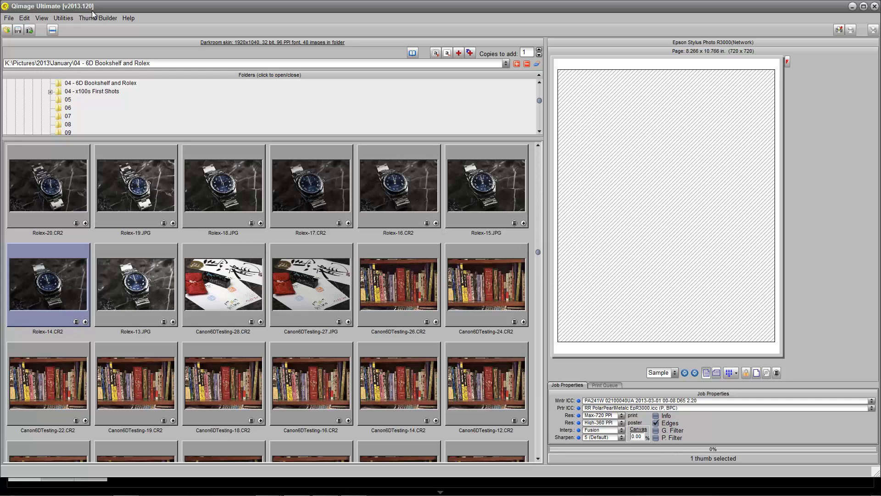
{"action": "key", "text": "alt+Tab"}
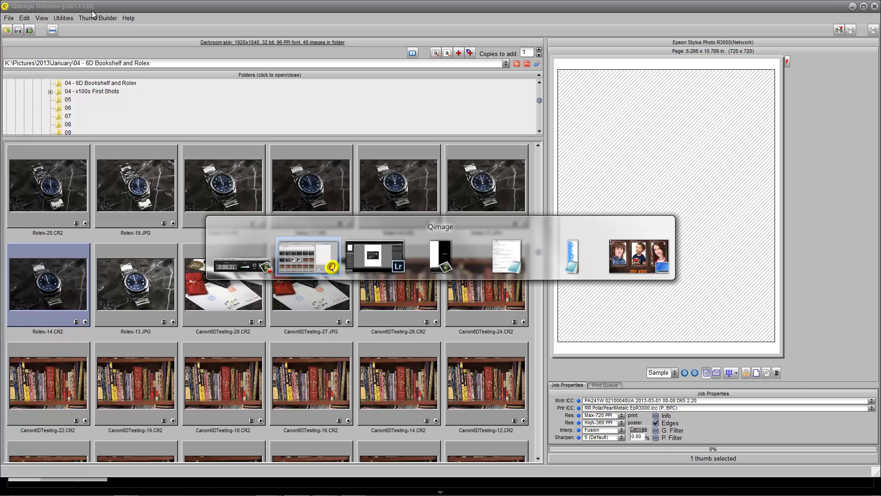
{"action": "key", "text": "alt+Tab"}
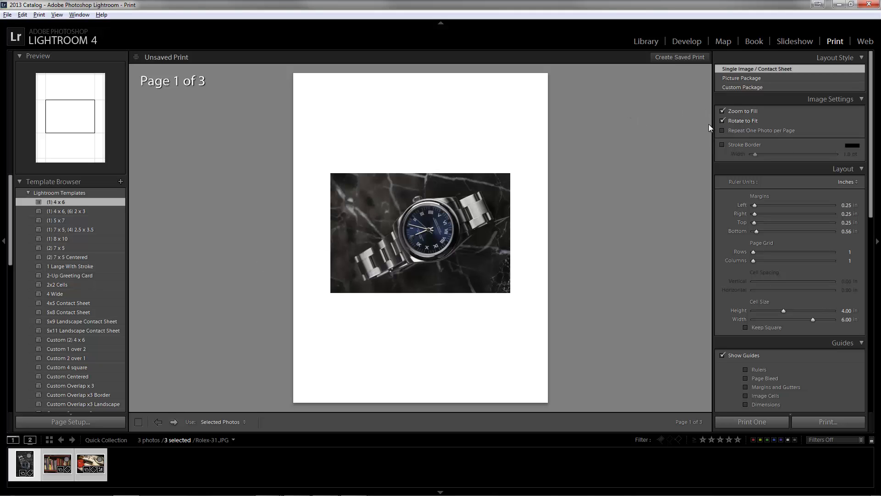
Step: Try the Picture Package and Custom Package styles and the 4x5 Contact Sheet, then settle on (1) 4 x 6
{"action": "left_click", "coordinate": [730, 79]}
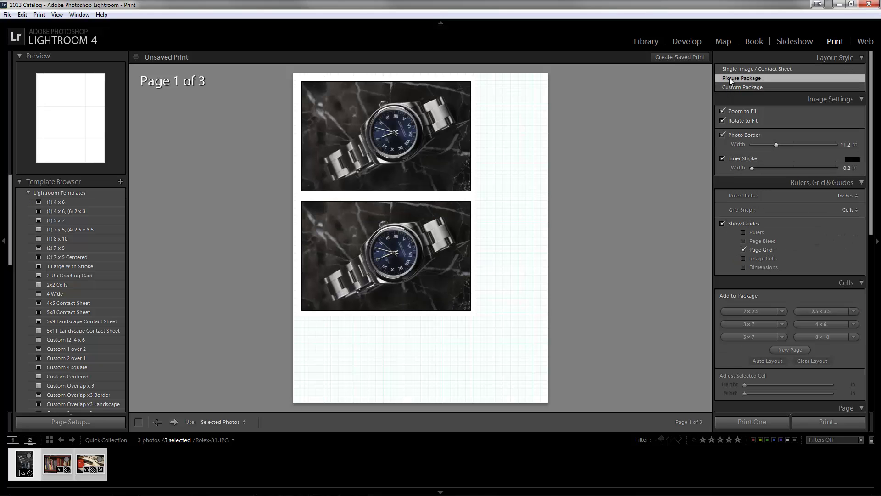
{"action": "left_click", "coordinate": [734, 87]}
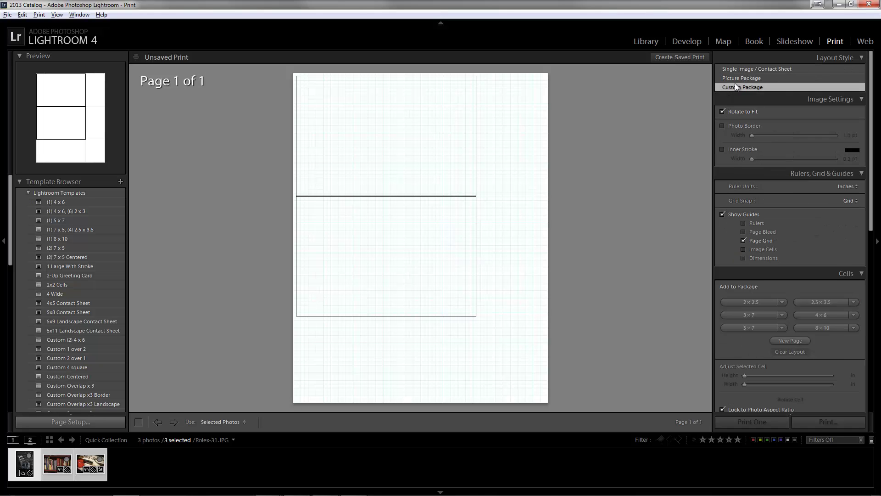
{"action": "left_click", "coordinate": [734, 68]}
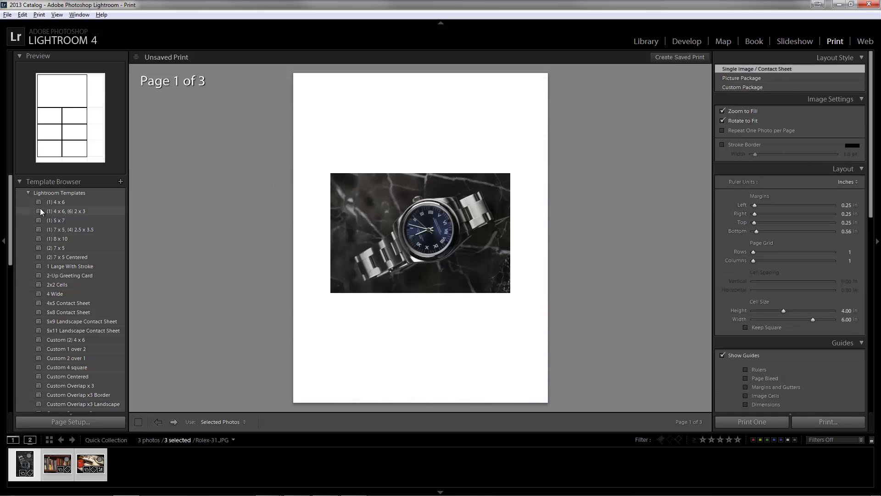
{"action": "left_click", "coordinate": [68, 211]}
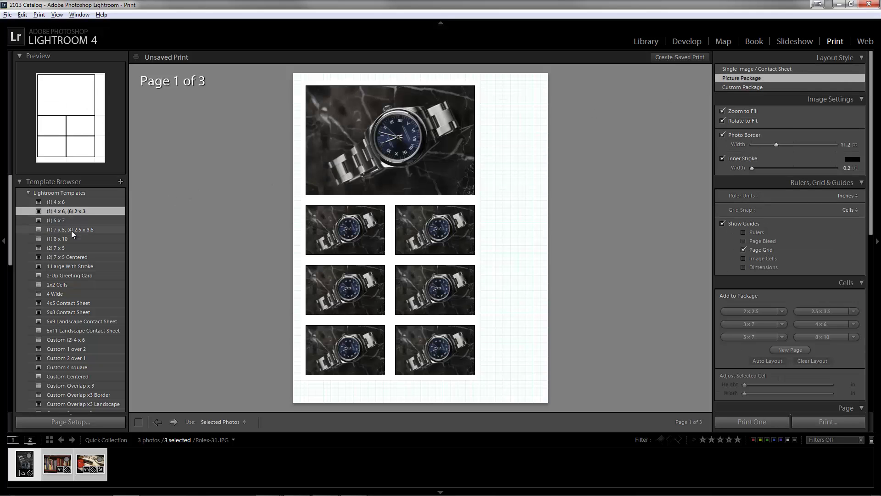
{"action": "left_click", "coordinate": [72, 304]}
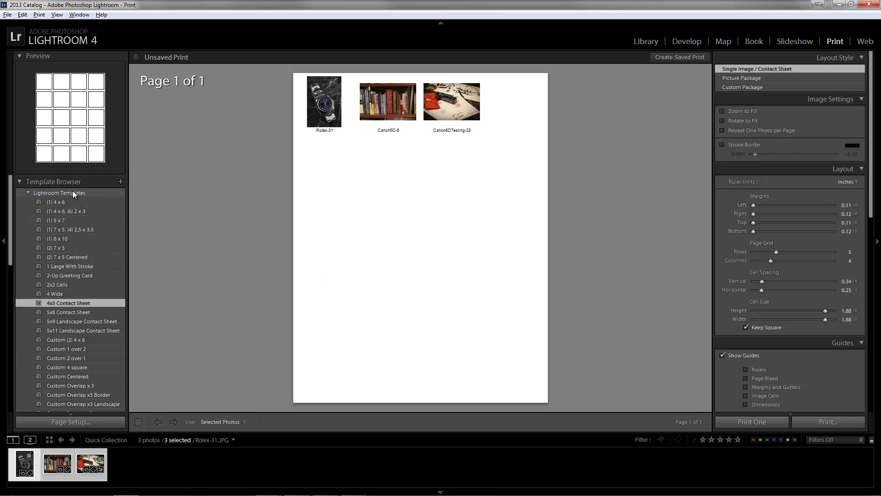
{"action": "left_click", "coordinate": [71, 202]}
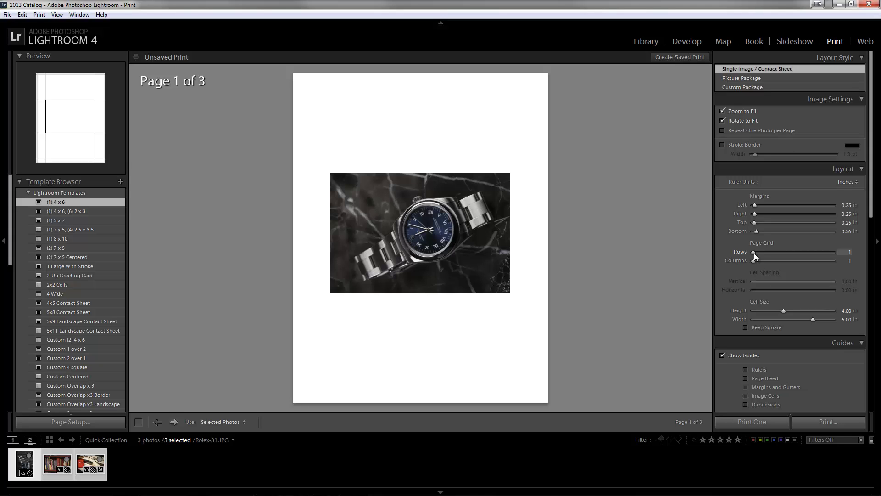
Step: Set the layout to 2 rows by 2 columns of 4.00 in cells with Zoom to Fill on
{"action": "left_click_drag", "start_coordinate": [754, 252], "coordinate": [756, 255]}
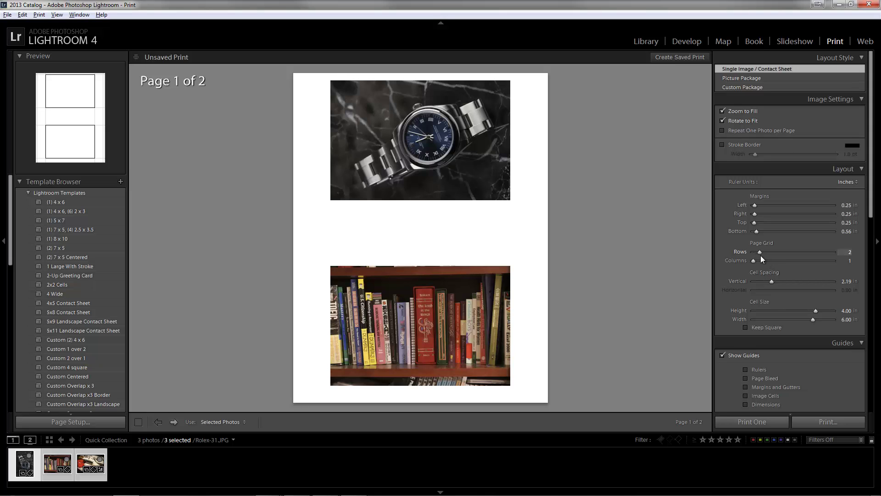
{"action": "left_click_drag", "start_coordinate": [762, 255], "coordinate": [764, 255]}
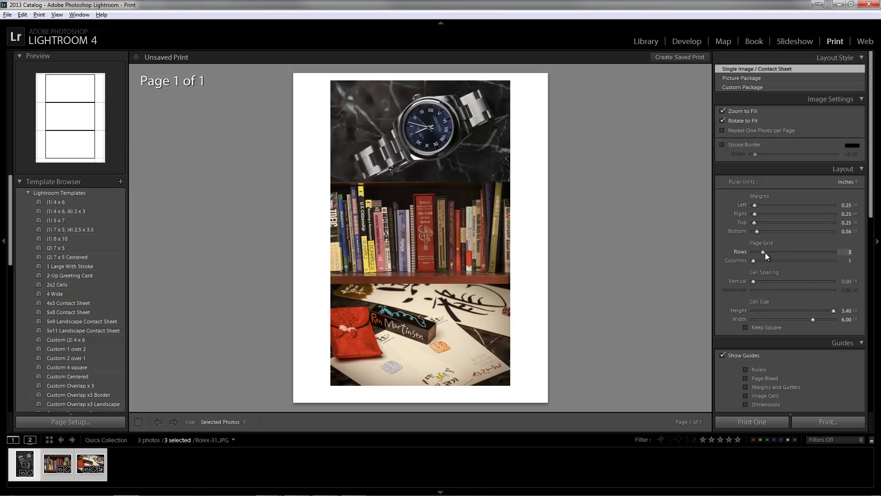
{"action": "left_click_drag", "start_coordinate": [762, 253], "coordinate": [759, 261]}
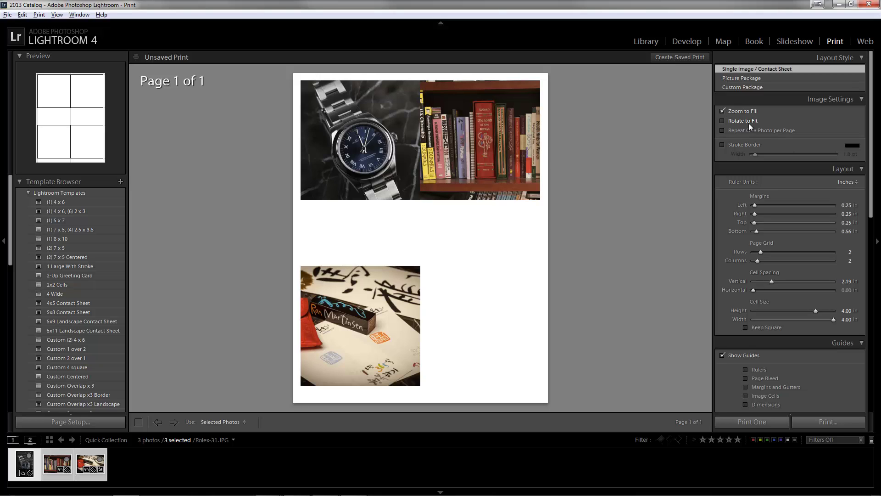
{"action": "left_click", "coordinate": [743, 112]}
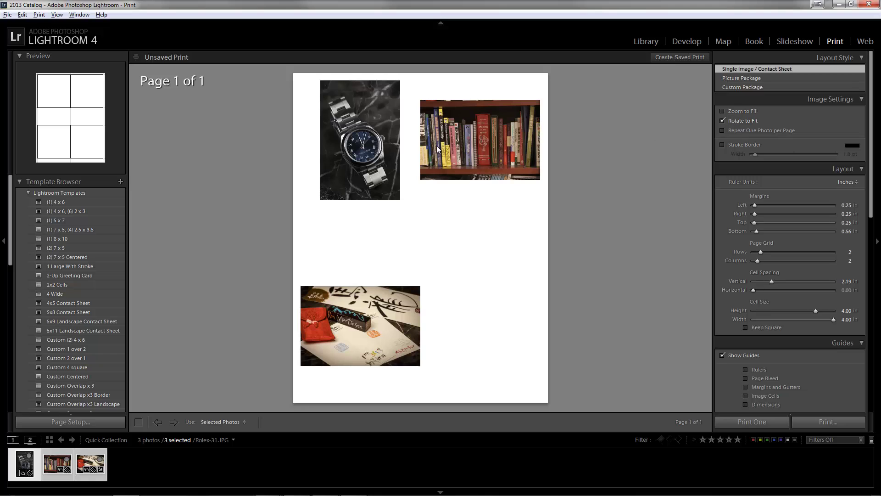
{"action": "left_click", "coordinate": [731, 112]}
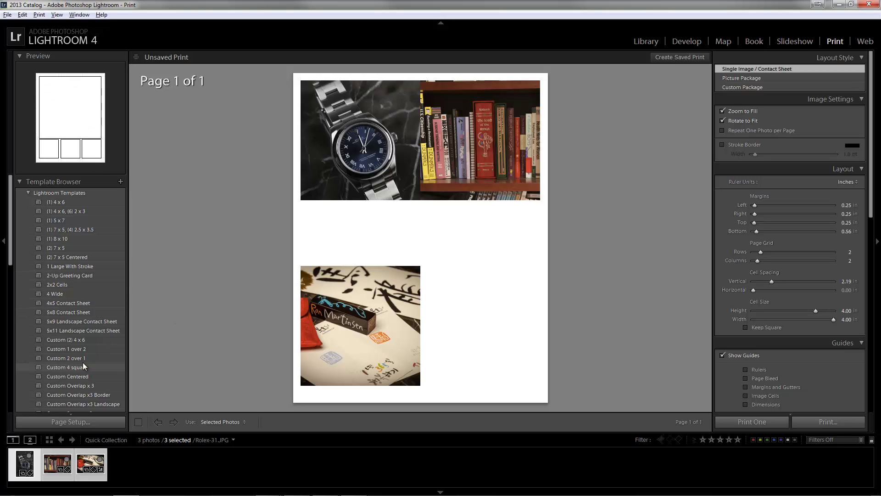
Step: Scroll down the Template Browser, then switch to Qimage Ultimate's 04 - 6D Bookshelf and Rolex folder
{"action": "scroll", "coordinate": [85, 366], "scroll_direction": "down", "scroll_amount": 1}
{"action": "scroll", "coordinate": [84, 366], "scroll_direction": "down", "scroll_amount": 5}
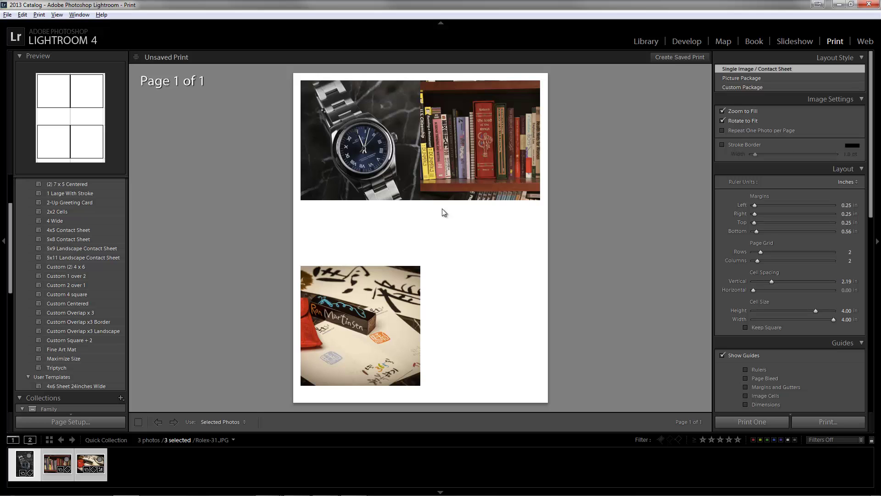
{"action": "key", "text": "alt+Tab"}
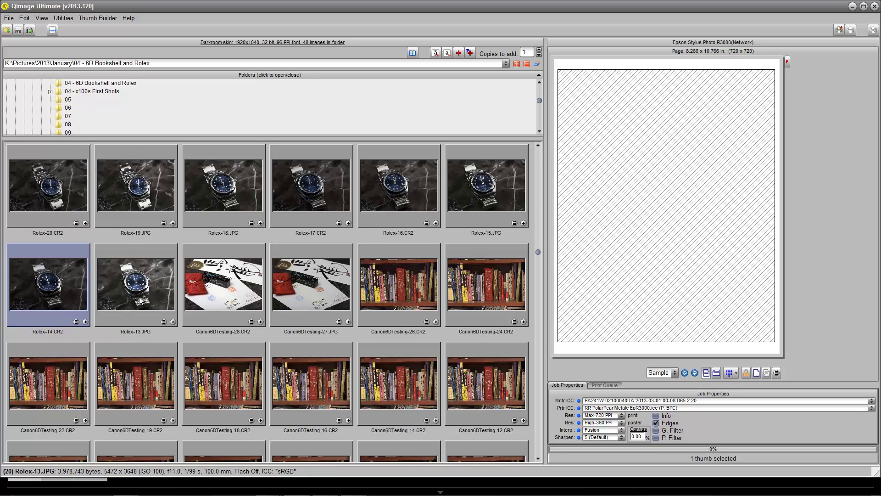
Step: Make Rolex-14 a 4.00 x 6.00 print, add Canon6DTesting-27, and swap the bookshelf print for a second Rolex-14
{"action": "left_click", "coordinate": [76, 322]}
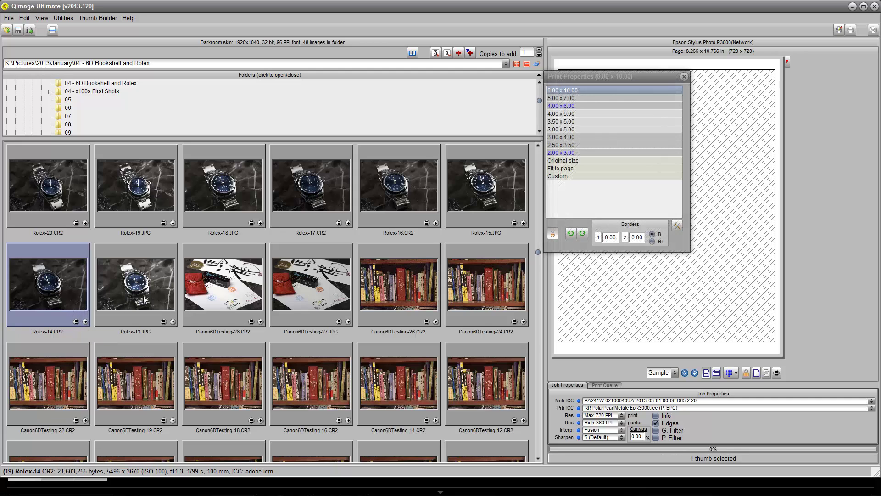
{"action": "left_click", "coordinate": [580, 107]}
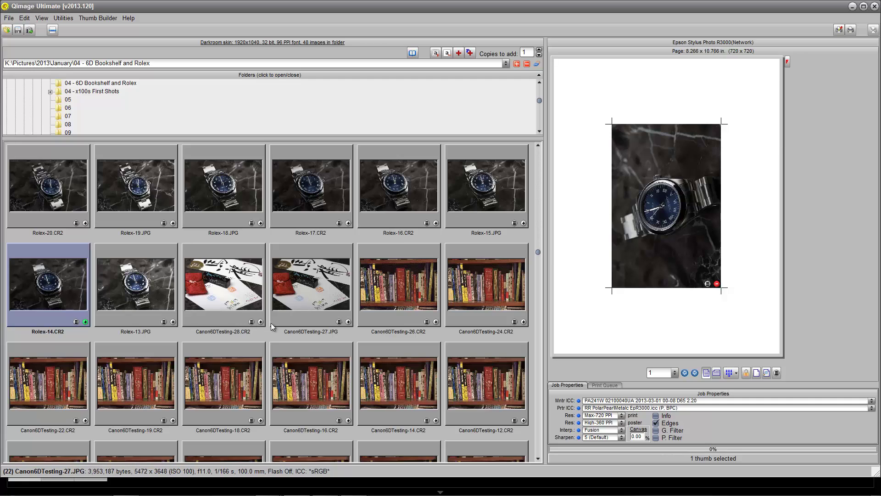
{"action": "left_click", "coordinate": [348, 322]}
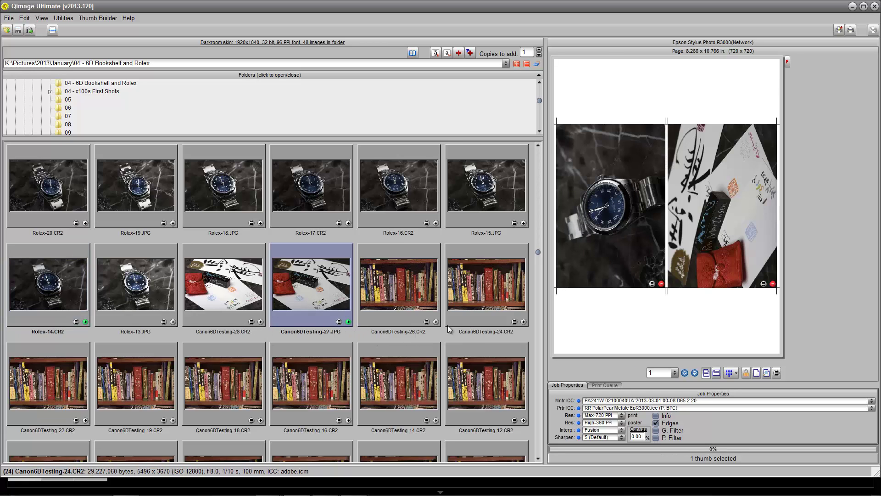
{"action": "left_click", "coordinate": [523, 321]}
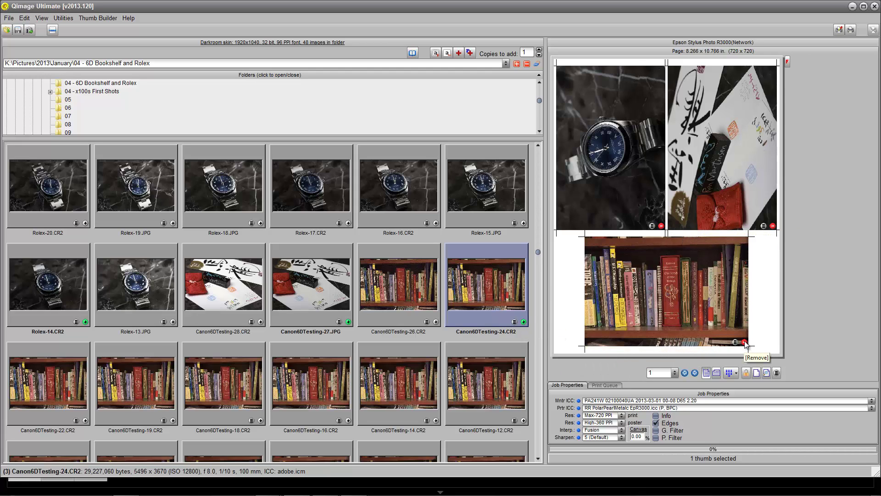
{"action": "left_click", "coordinate": [745, 343]}
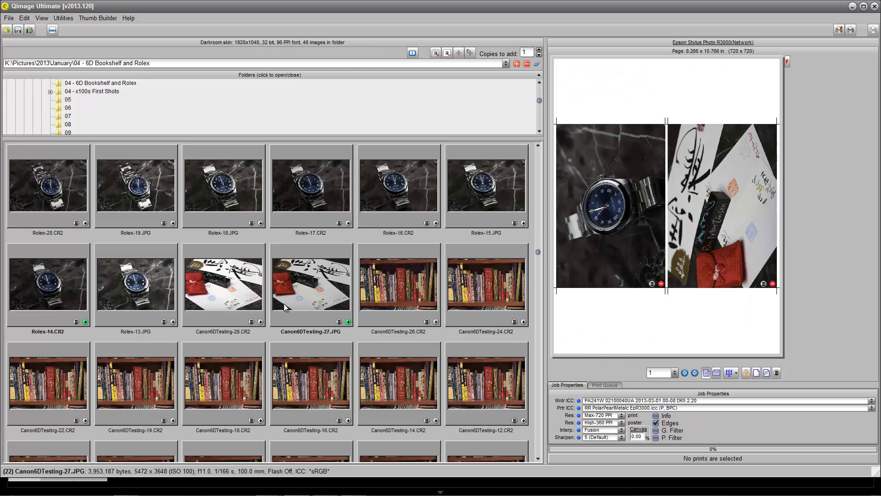
{"action": "left_click", "coordinate": [85, 322]}
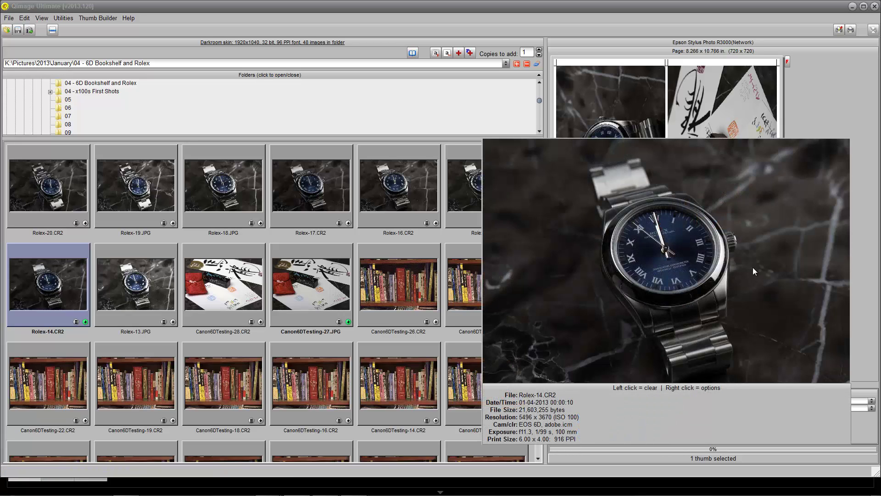
Step: Clear all prints from the page and change the Rolex-14 print size to 3 x 5
{"action": "right_click", "coordinate": [701, 164]}
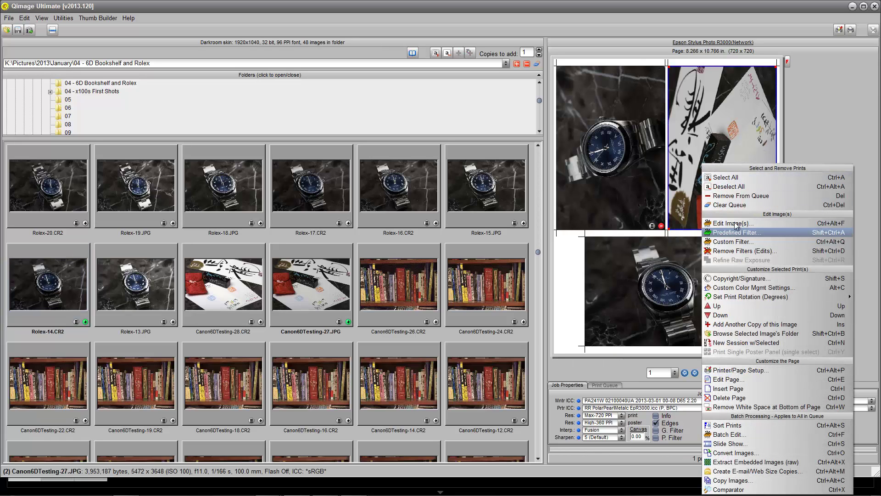
{"action": "left_click", "coordinate": [732, 207]}
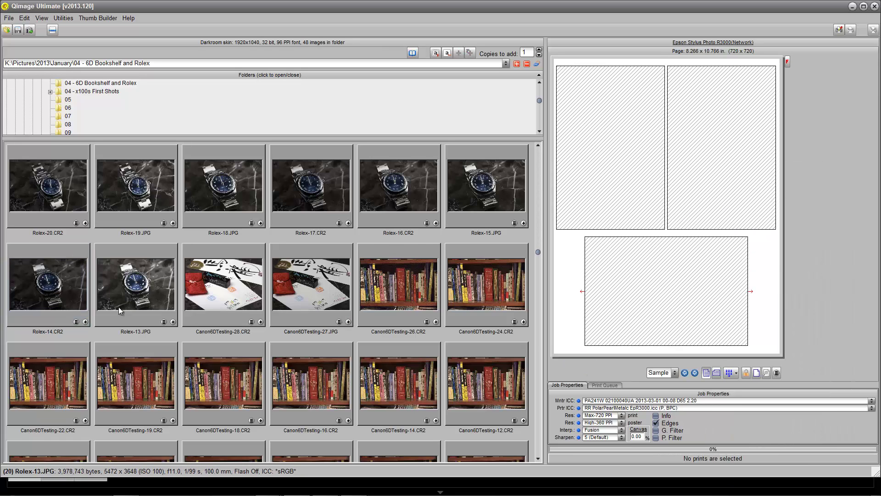
{"action": "left_click", "coordinate": [76, 321]}
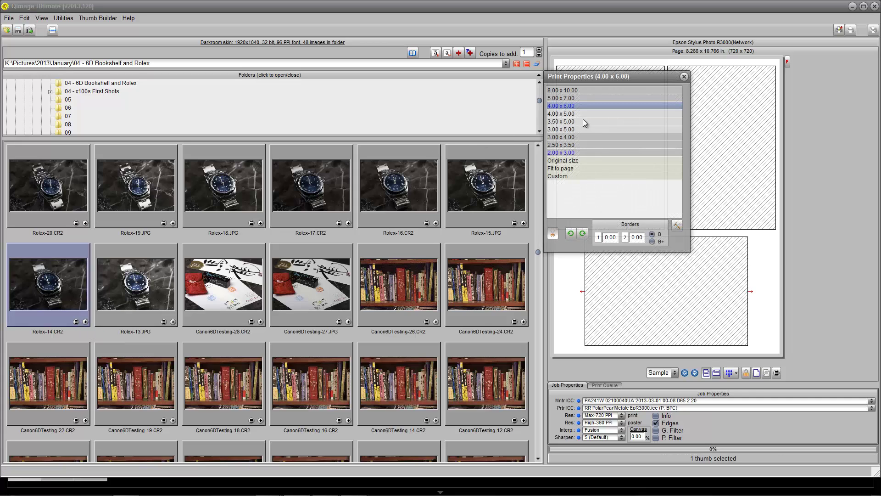
{"action": "left_click", "coordinate": [569, 129]}
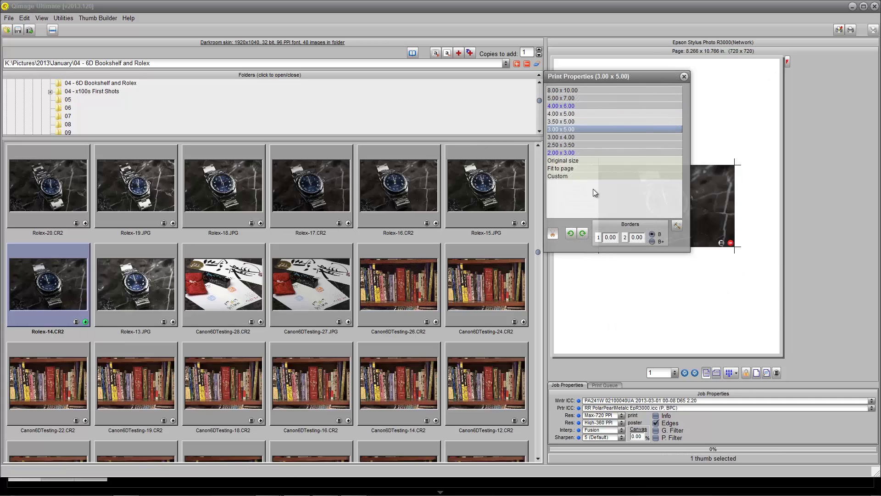
{"action": "left_click", "coordinate": [684, 77]}
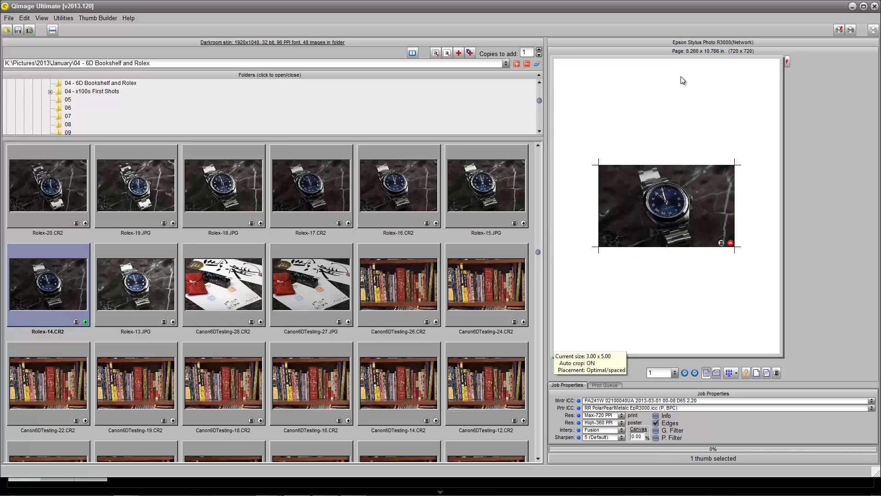
Step: Add Canon6DTesting-28, Canon6DTesting-26, Canon6DTesting-14 and Rolex-13 to the print page
{"action": "left_click", "coordinate": [260, 322]}
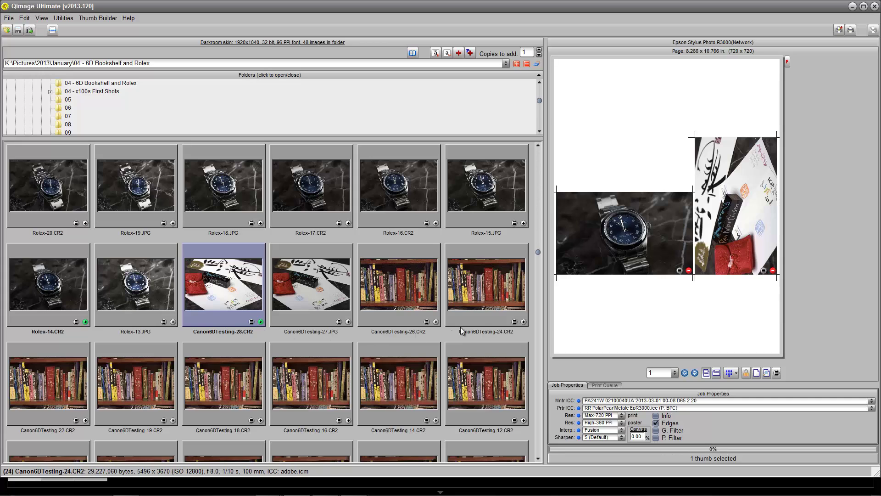
{"action": "left_click", "coordinate": [436, 321]}
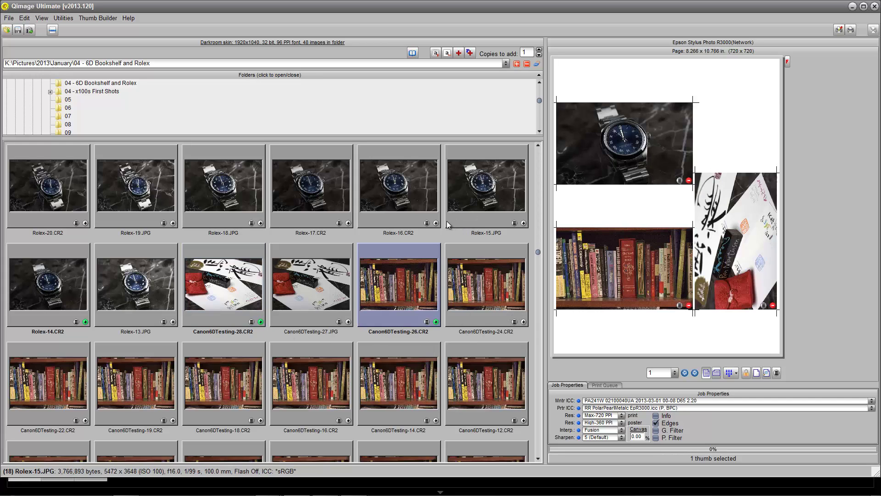
{"action": "left_click", "coordinate": [436, 420]}
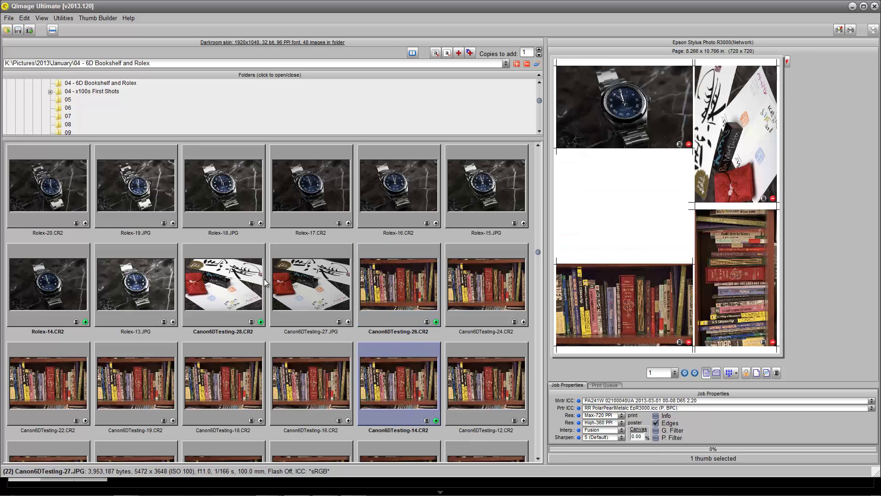
{"action": "left_click", "coordinate": [174, 322]}
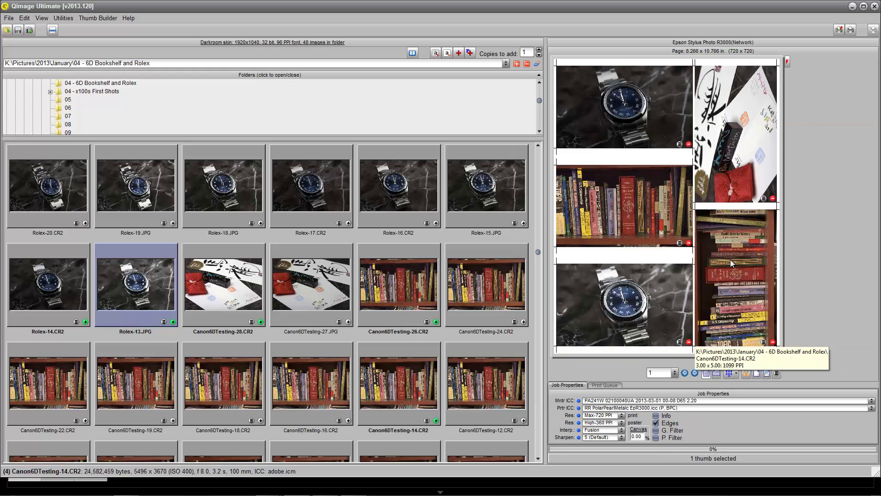
{"action": "mouse_move", "coordinate": [719, 182]}
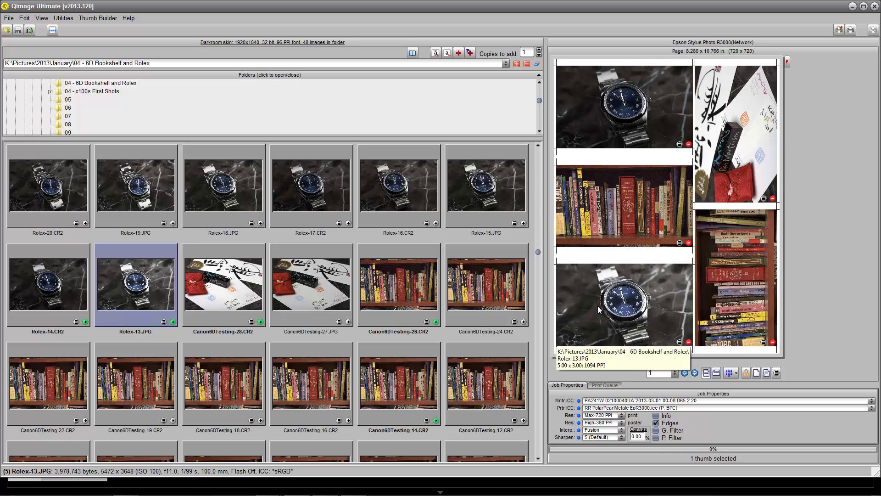
{"action": "mouse_move", "coordinate": [501, 357]}
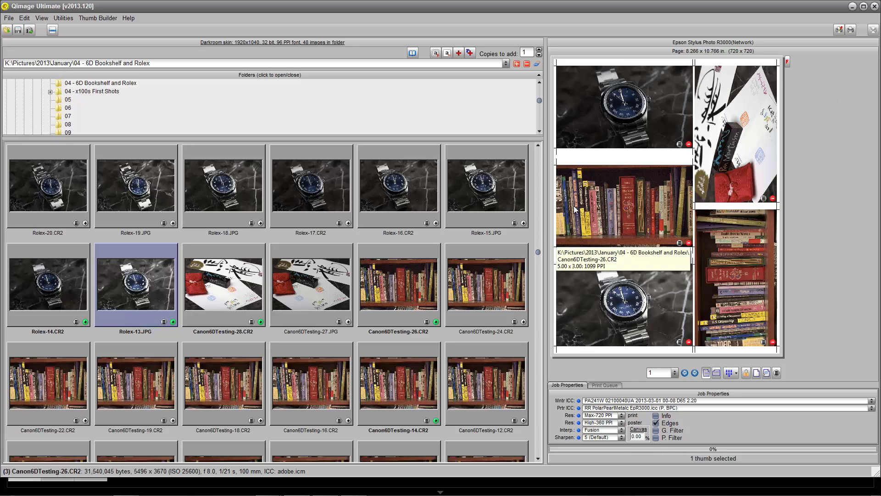
Step: Clear the print queue and open Rolex-14.CR2 (5496 x 3670) in the image editor
{"action": "right_click", "coordinate": [649, 274]}
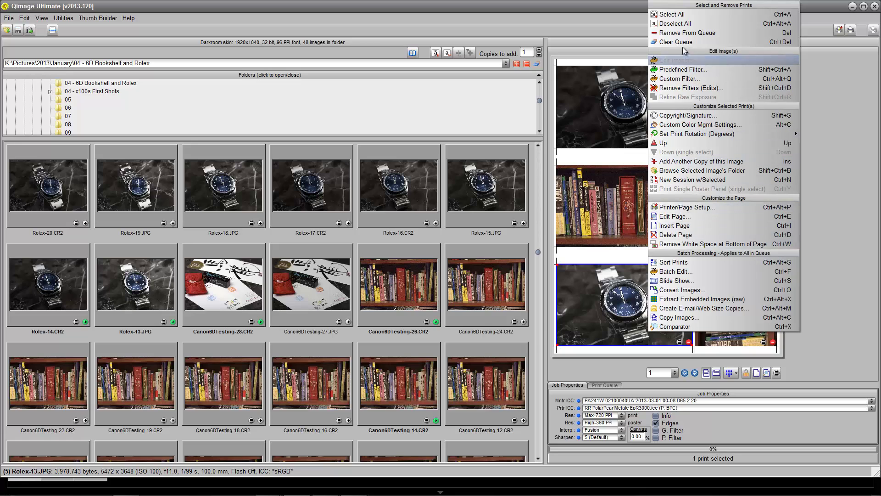
{"action": "left_click", "coordinate": [681, 41]}
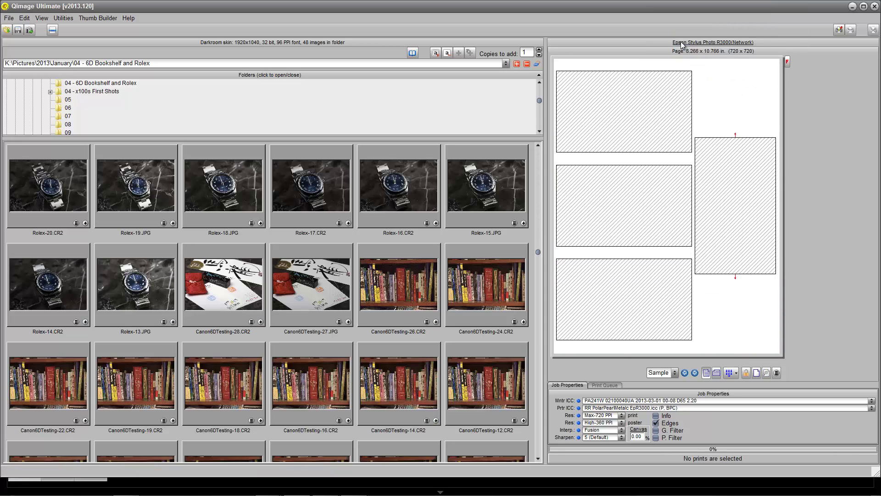
{"action": "double_click", "coordinate": [76, 285]}
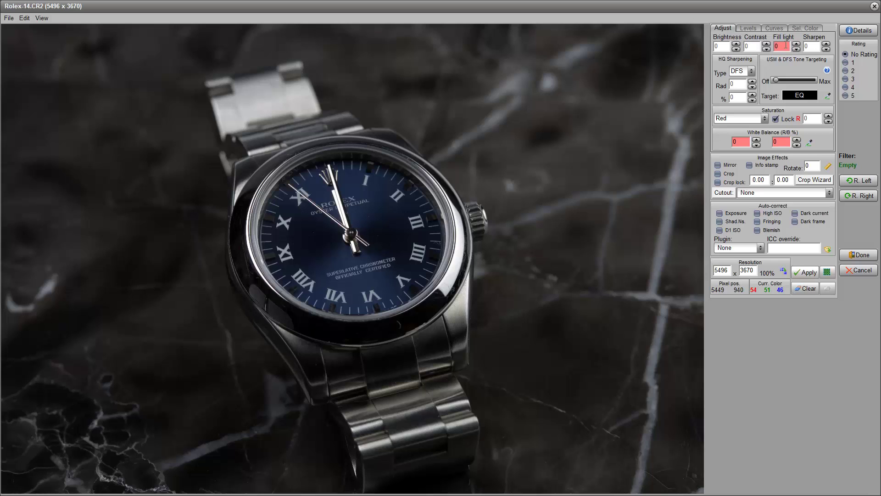
Step: Check the Levels and Curves tabs, then choose USM as the HQ Sharpening Type on Adjust
{"action": "left_click", "coordinate": [757, 29]}
{"action": "left_click", "coordinate": [775, 28]}
{"action": "left_click", "coordinate": [723, 28]}
{"action": "left_click", "coordinate": [753, 73]}
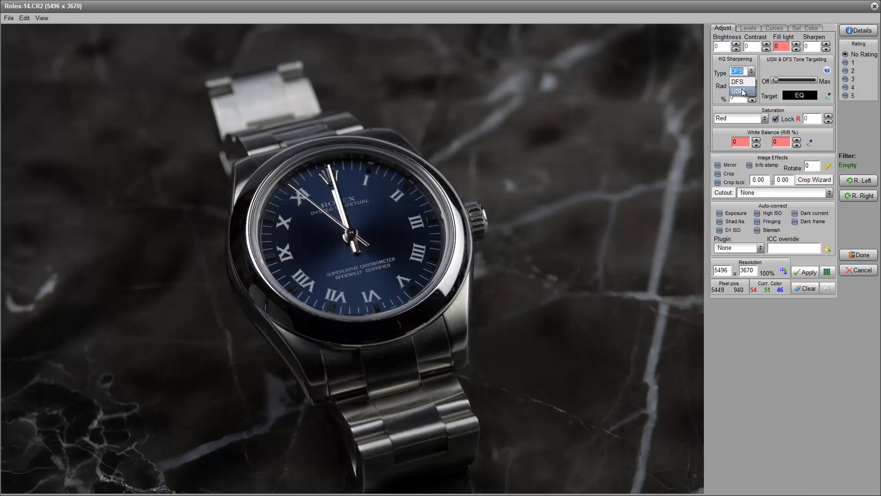
{"action": "left_click", "coordinate": [744, 91]}
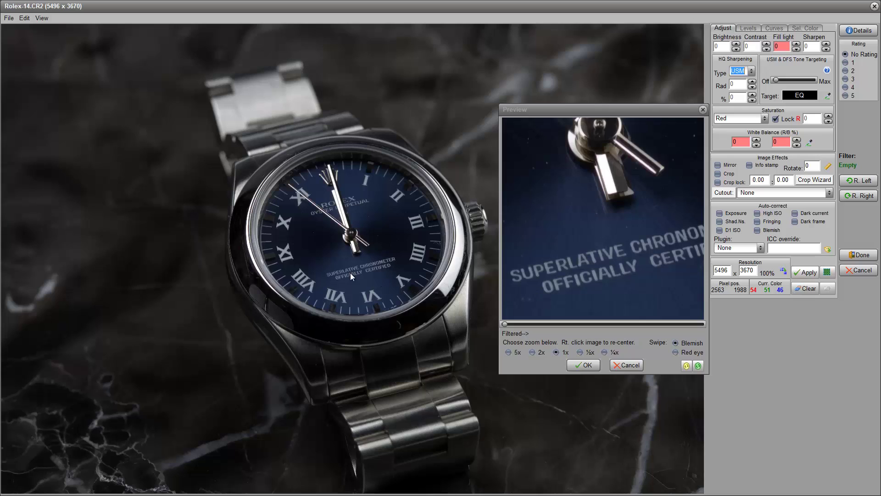
Step: Set the USM sharpening radius to 10 and strength to 150, then retype a sharpening value as 100
{"action": "left_click", "coordinate": [745, 83]}
{"action": "type", "text": "10"}
{"action": "left_click", "coordinate": [727, 97]}
{"action": "type", "text": "150"}
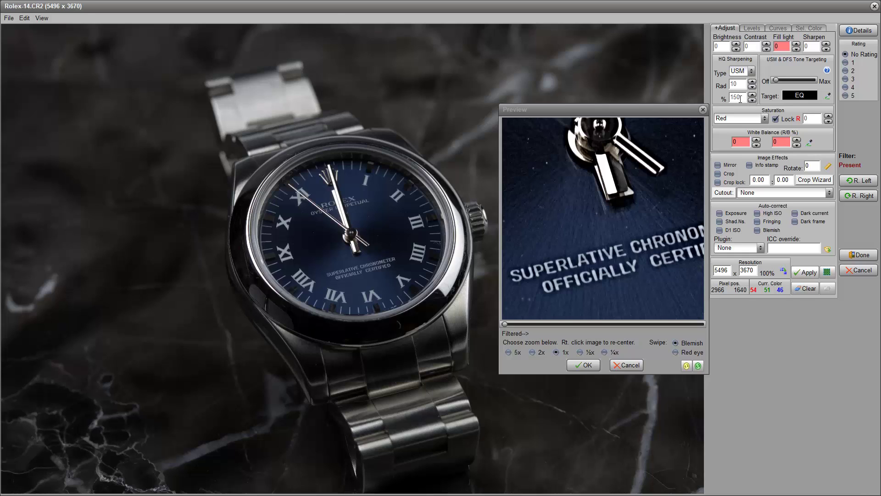
{"action": "left_click_drag", "start_coordinate": [738, 98], "coordinate": [742, 99]}
{"action": "type", "text": "100"}
Step: Switch HQ sharpening from USM to DFS deep-focus and accept the dial preview with OK
{"action": "left_click", "coordinate": [753, 72]}
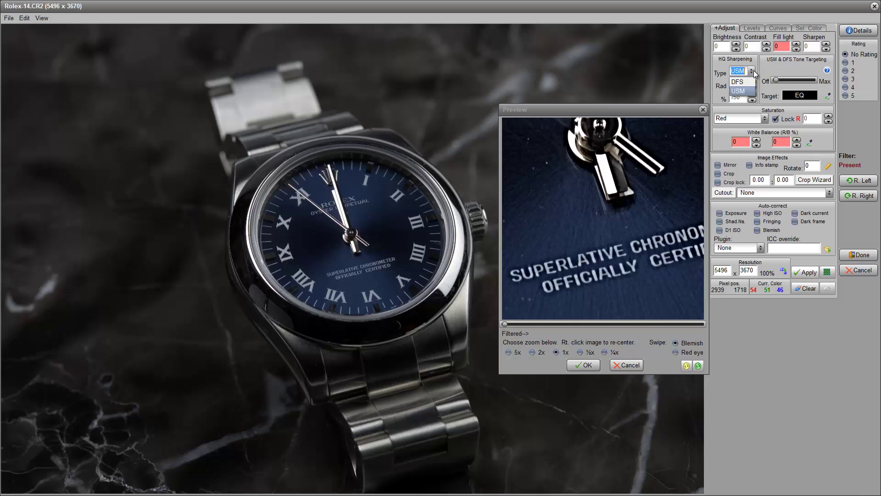
{"action": "left_click", "coordinate": [743, 83]}
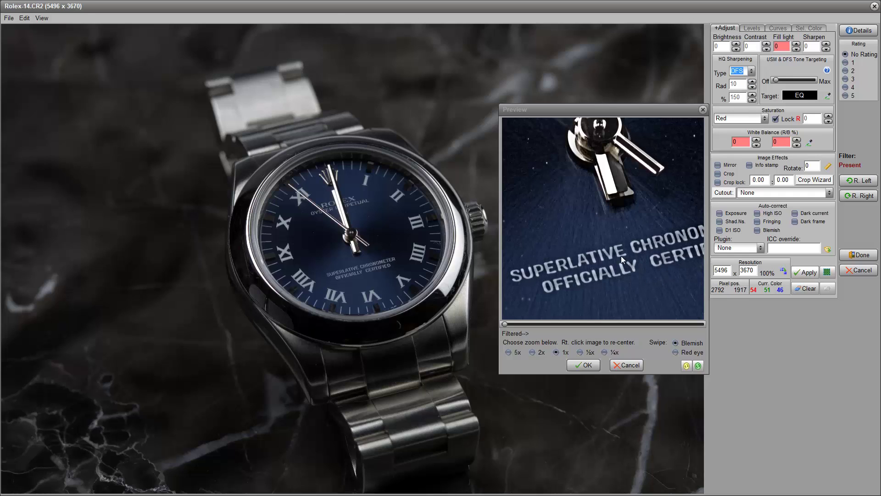
{"action": "left_click", "coordinate": [580, 367]}
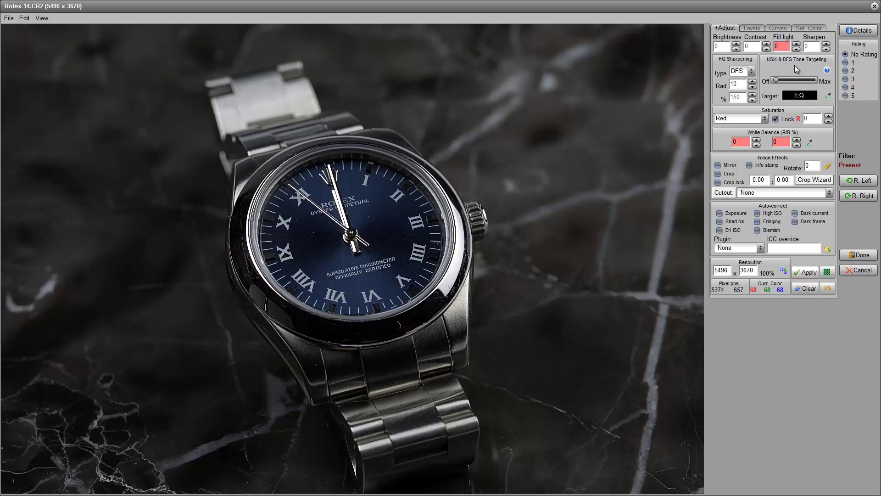
{"action": "left_click", "coordinate": [809, 96]}
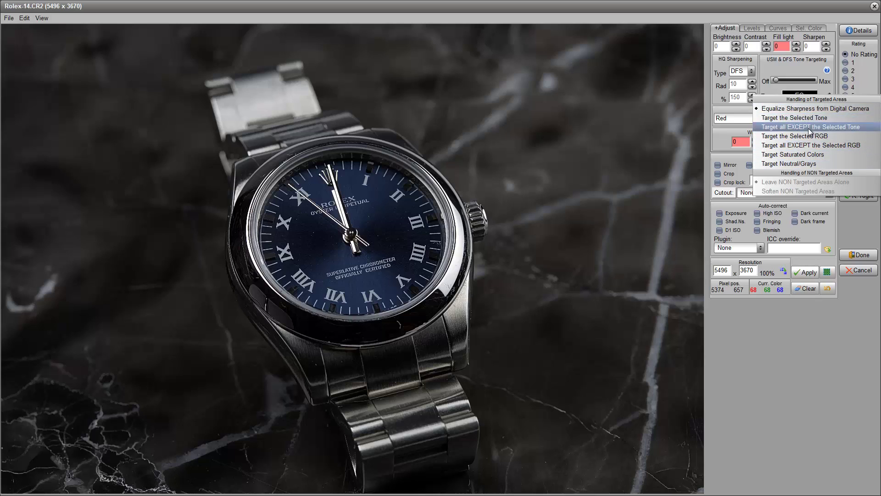
{"action": "left_click", "coordinate": [814, 92]}
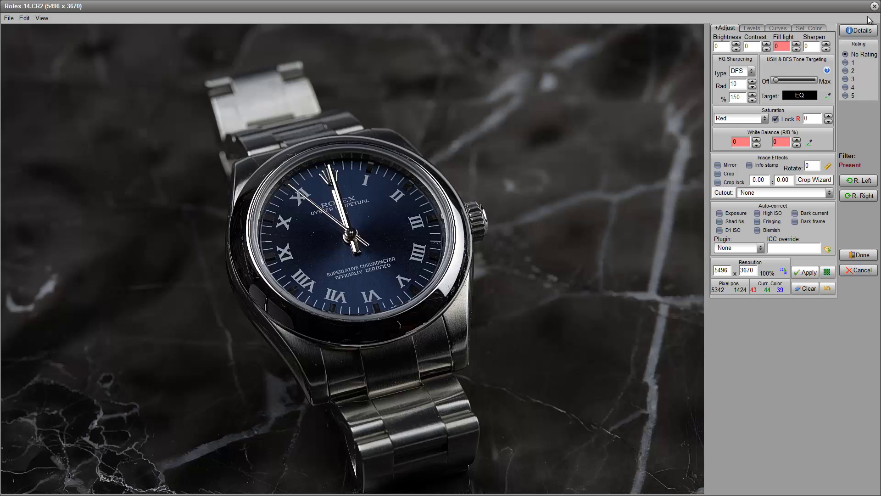
Step: Finish editing and associate the sharpening filter with Rolex-14.CR2 only
{"action": "left_click", "coordinate": [850, 256]}
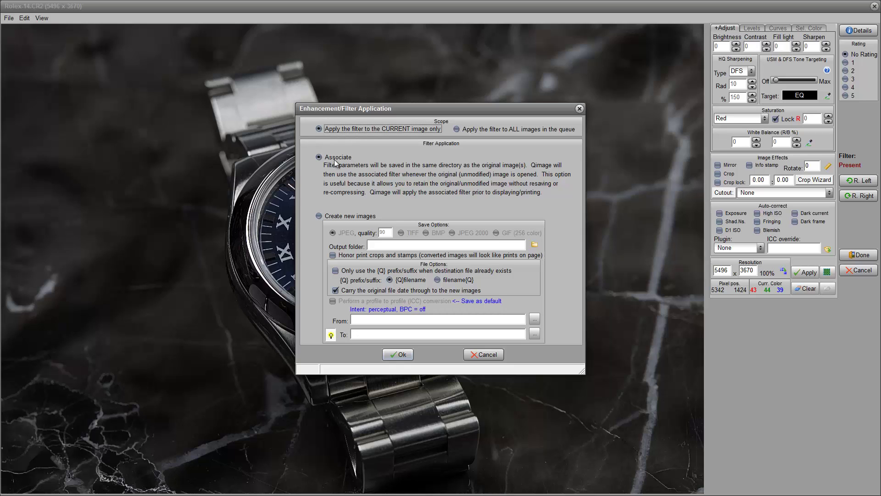
{"action": "left_click", "coordinate": [396, 354]}
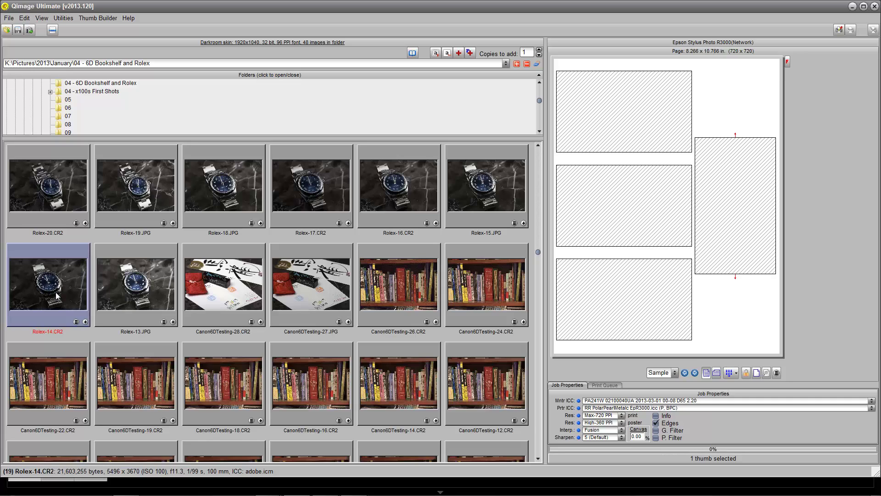
{"action": "left_click", "coordinate": [85, 322]}
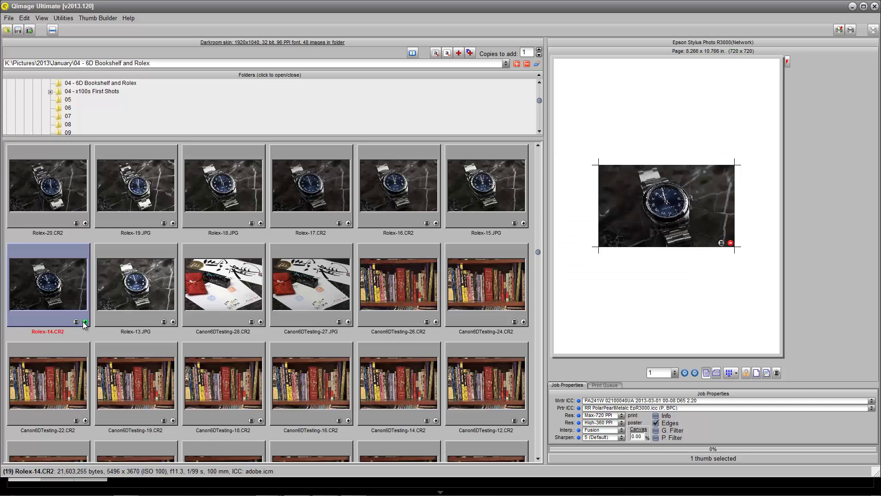
{"action": "mouse_move", "coordinate": [659, 226]}
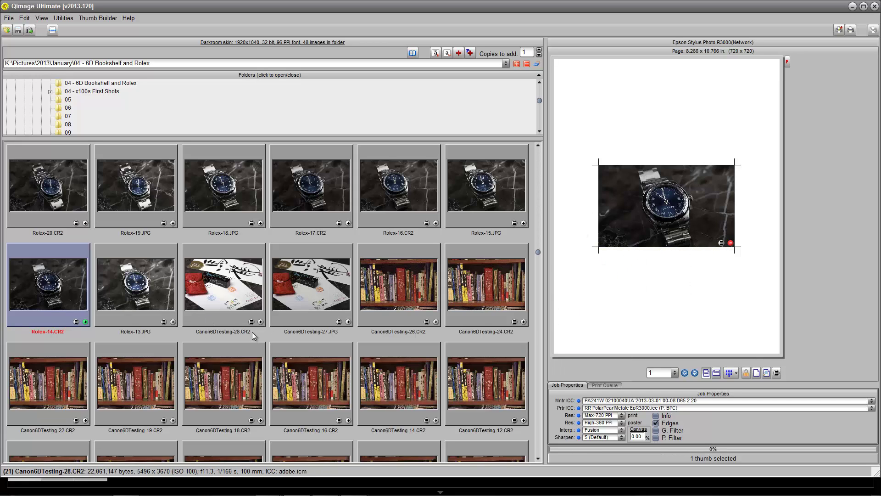
{"action": "left_click", "coordinate": [348, 322]}
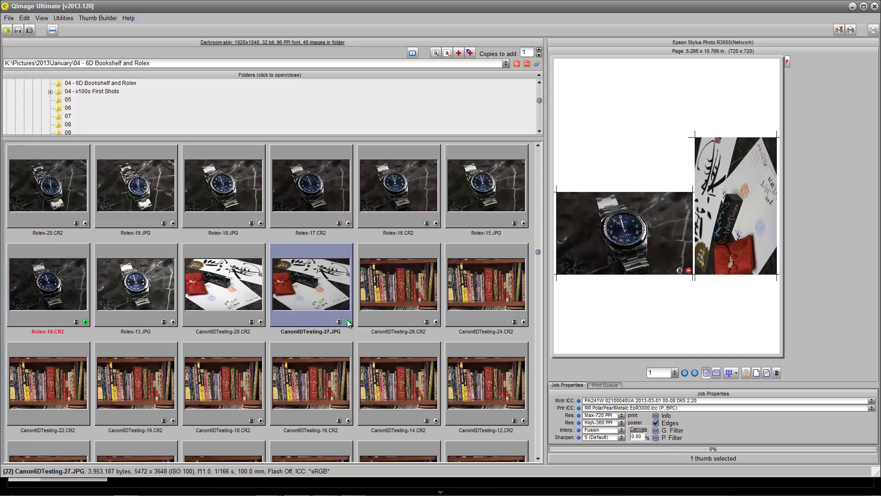
{"action": "left_click", "coordinate": [523, 321]}
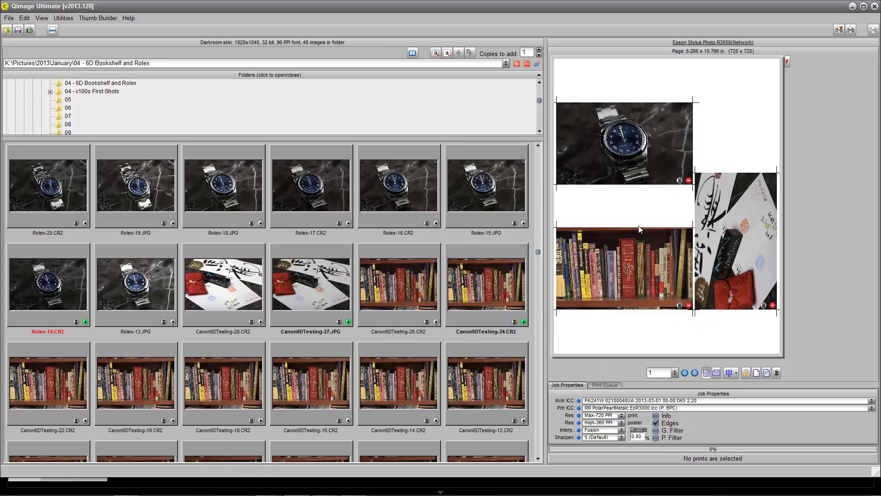
{"action": "right_click", "coordinate": [640, 252]}
{"action": "left_click", "coordinate": [674, 207]}
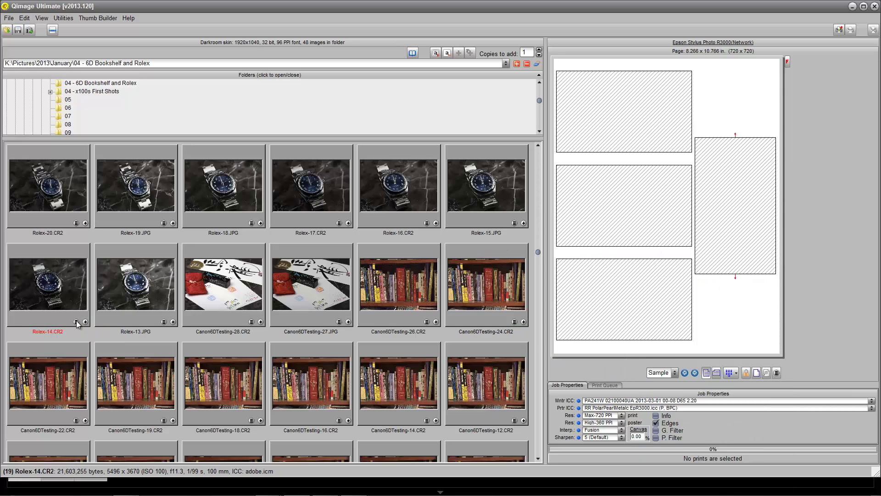
Step: Make Rolex-14 a 4.00 x 6.00 print, then add Canon6DTesting-27 and Canon6DTesting-26
{"action": "left_click", "coordinate": [77, 322]}
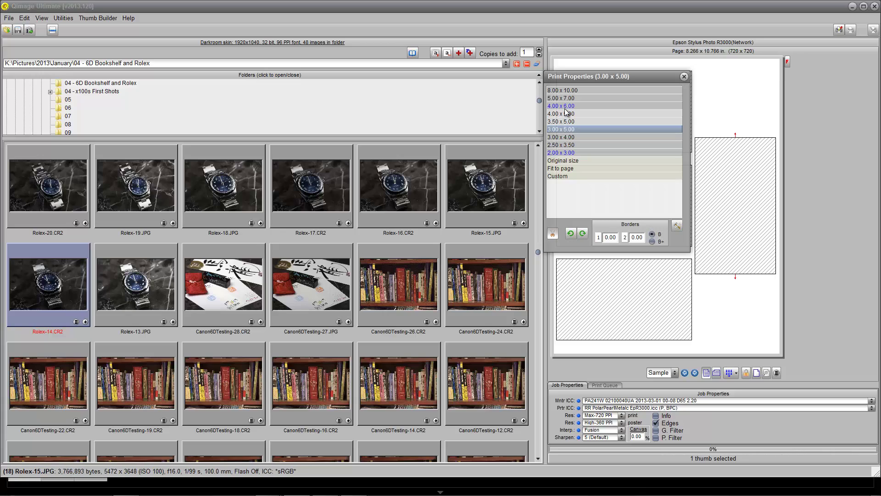
{"action": "left_click", "coordinate": [564, 107]}
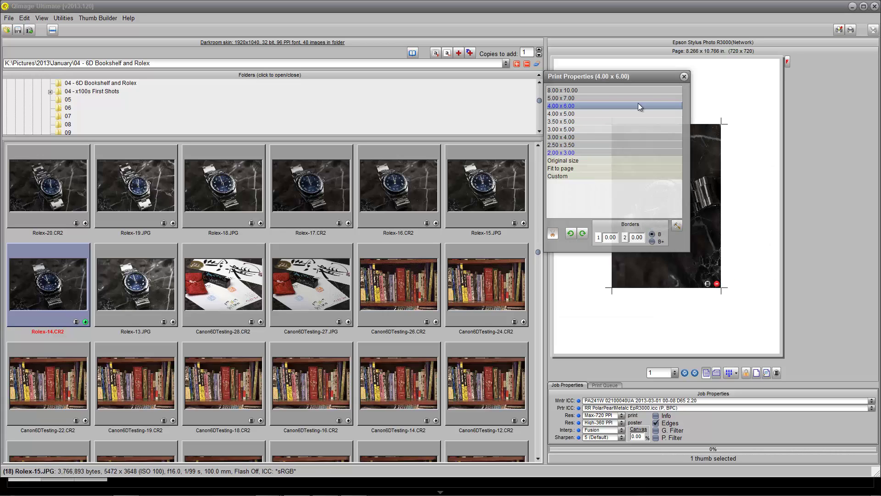
{"action": "left_click", "coordinate": [684, 76]}
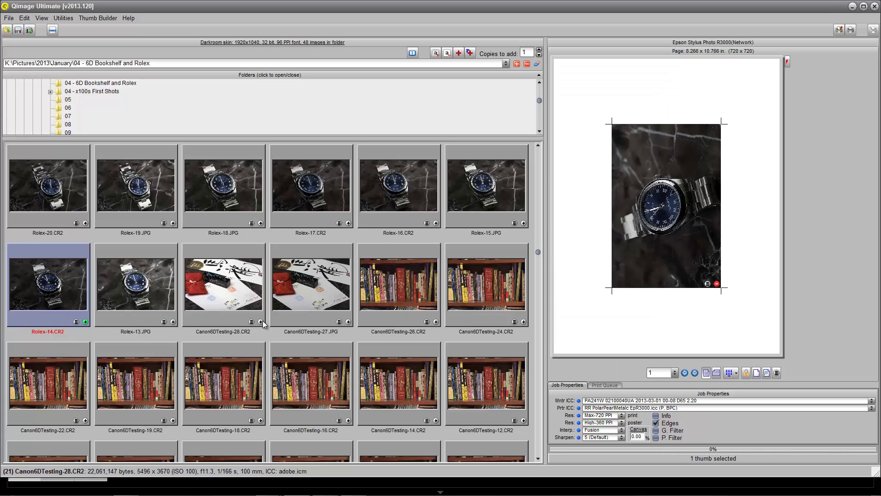
{"action": "left_click", "coordinate": [348, 322]}
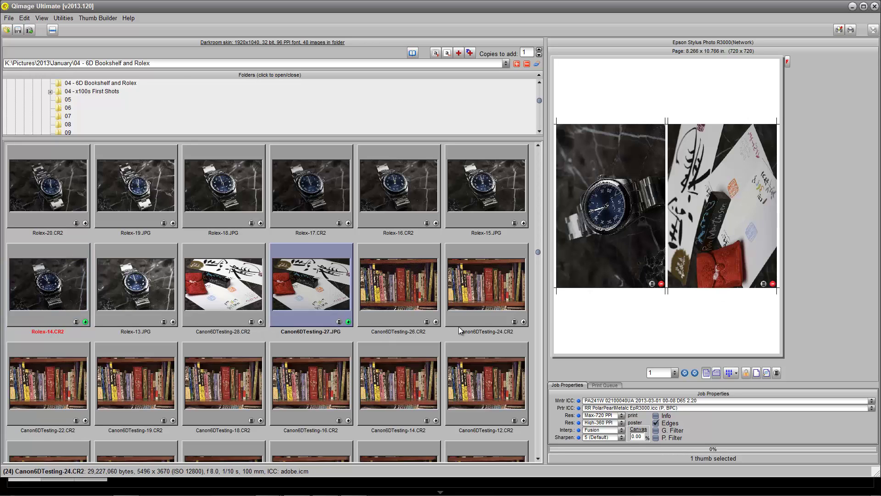
{"action": "left_click", "coordinate": [436, 322]}
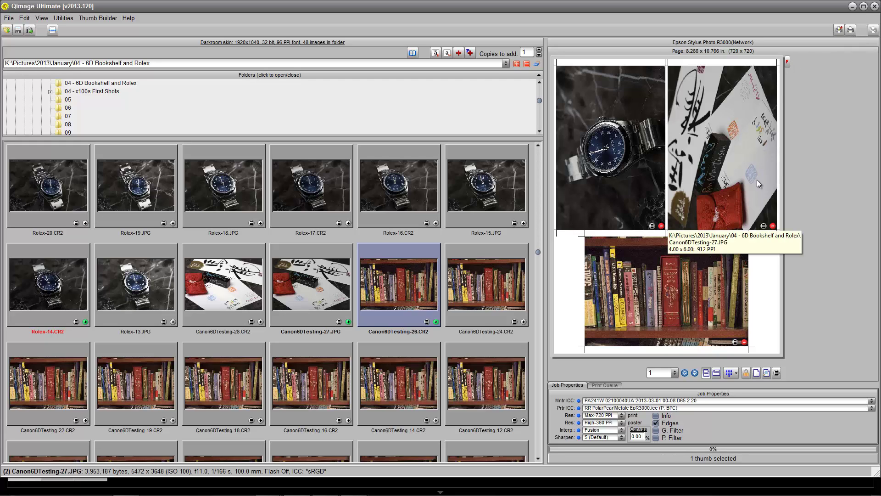
{"action": "mouse_move", "coordinate": [720, 178]}
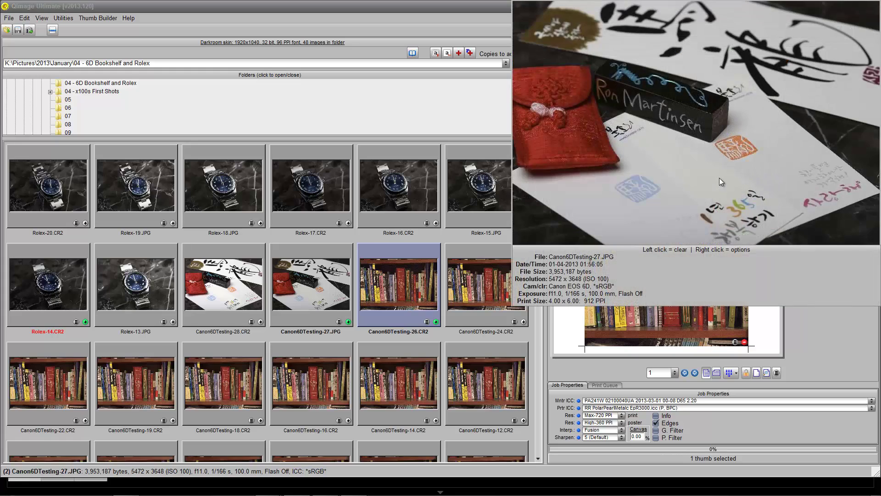